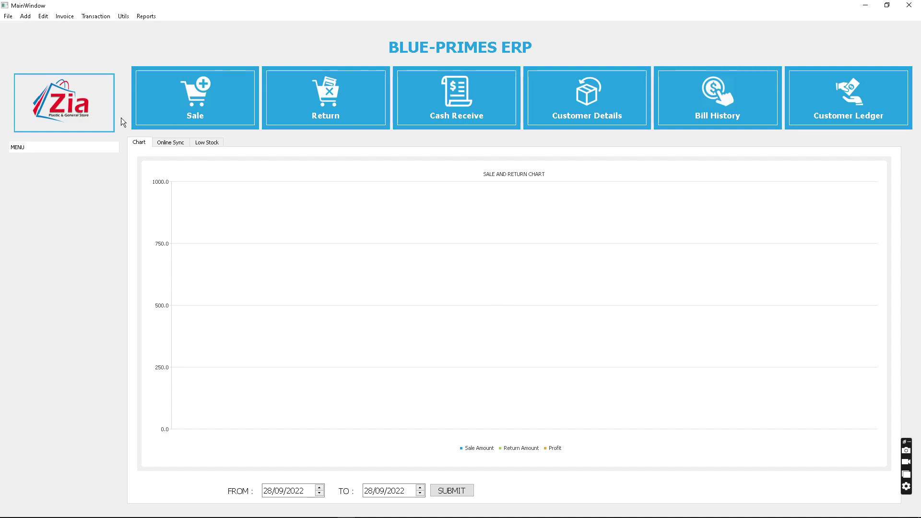
- Add a bank account named 'meezan bank' and enter its account number
click(26, 15)
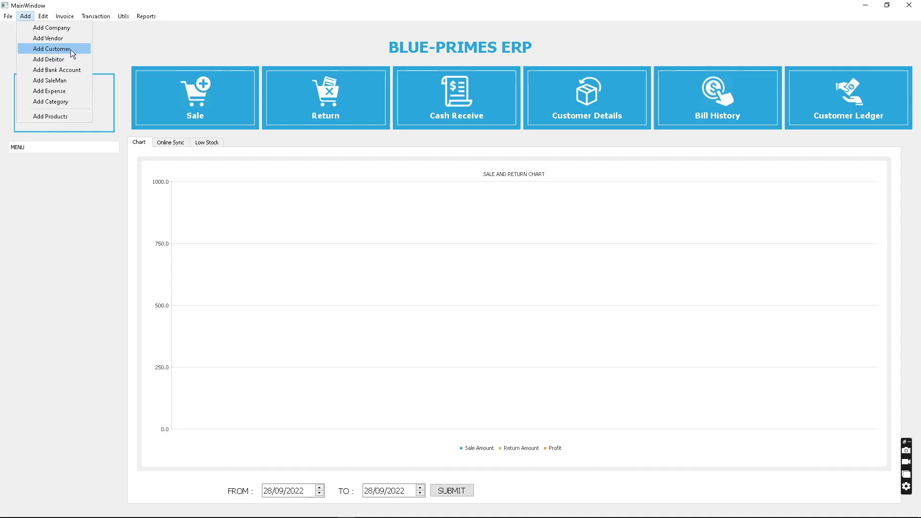
click(74, 70)
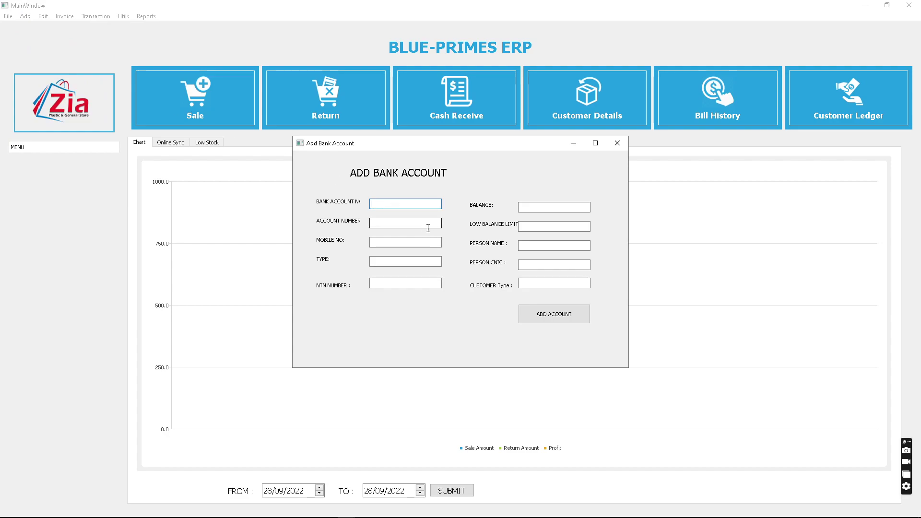
text(meezan bank)
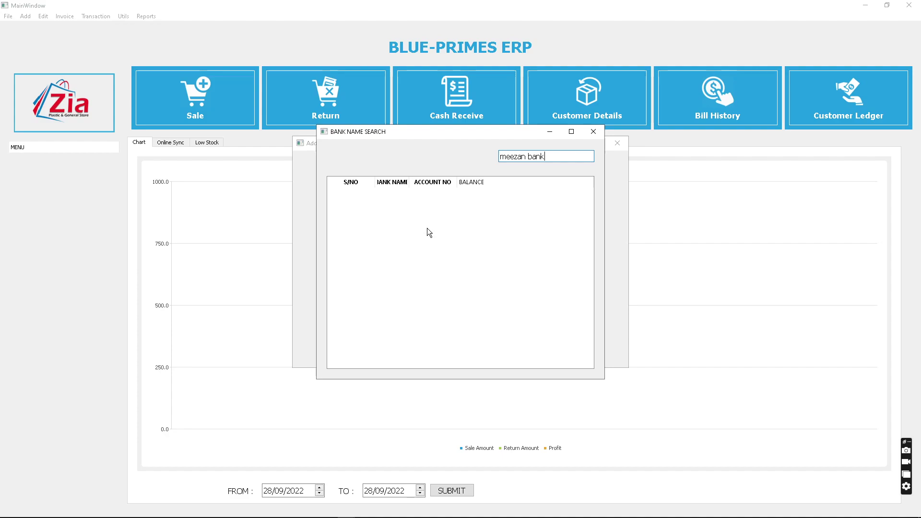
key(Return)
key(Tab)
key(Tab)
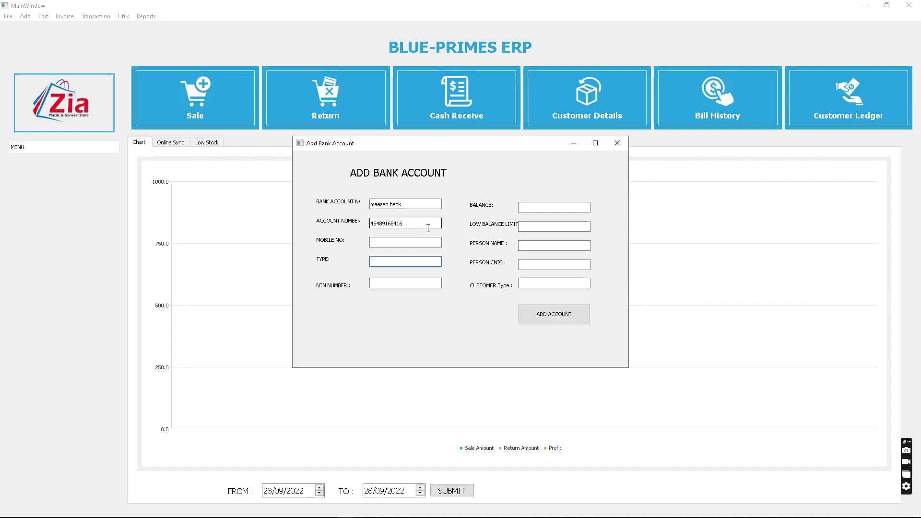
key(Tab)
key(Tab)
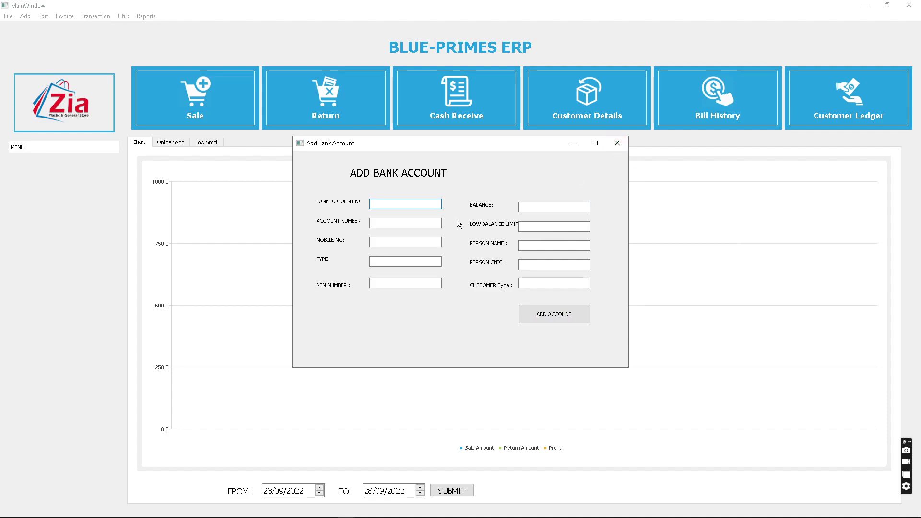
- Search the bank list for 'me' to confirm the new account, then close the search
text(me)
key(BackSpace)
key(Escape)
key(Escape)
- Start a new sale invoice with product me452 (master elbow 45 mm 2 inch)
click(26, 16)
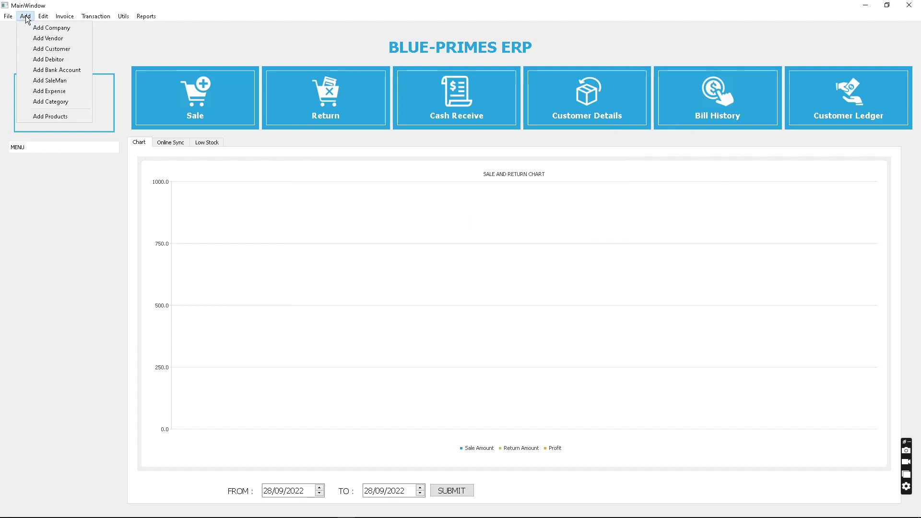
mouse_move(65, 18)
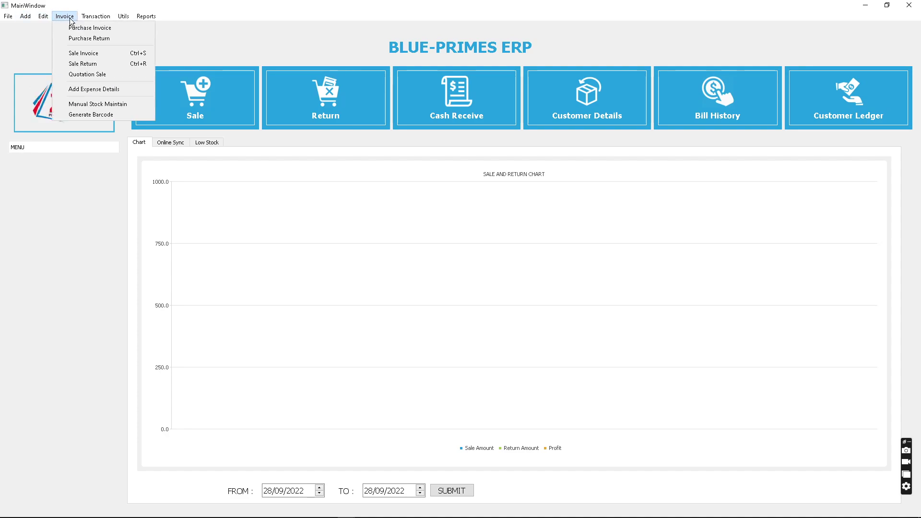
click(196, 116)
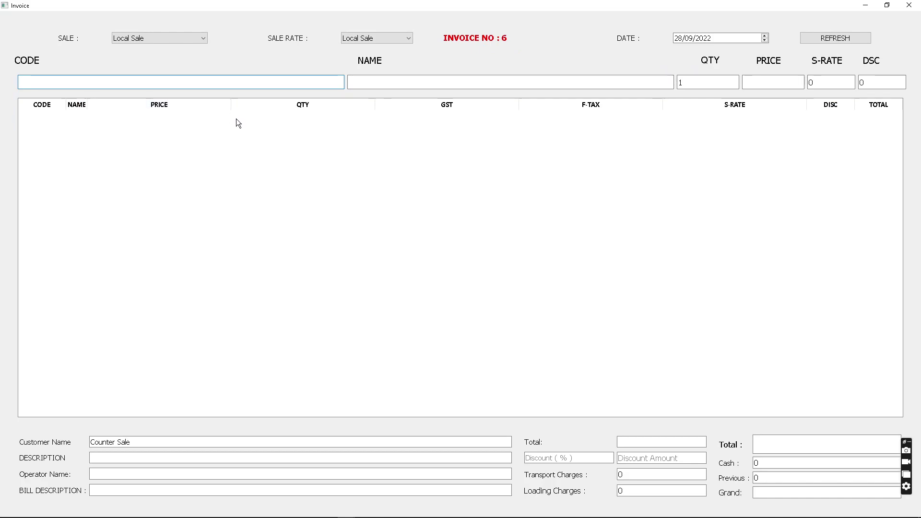
key(Tab)
text(s)
key(Down)
key(Down)
key(Down)
key(Down)
key(Return)
key(Return)
key(Return)
key(Return)
key(Return)
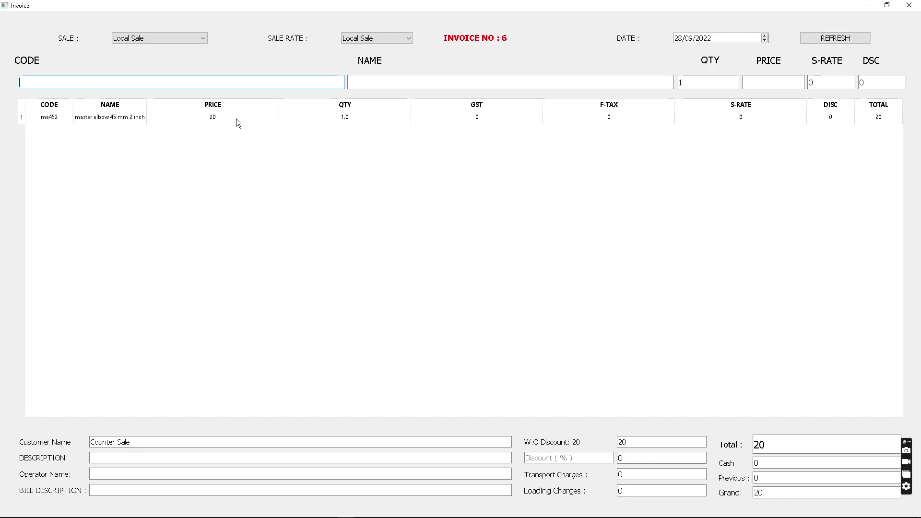
- Settle the sale as a card swipe into MEEZAN BANK with 20 deposited
key(Return)
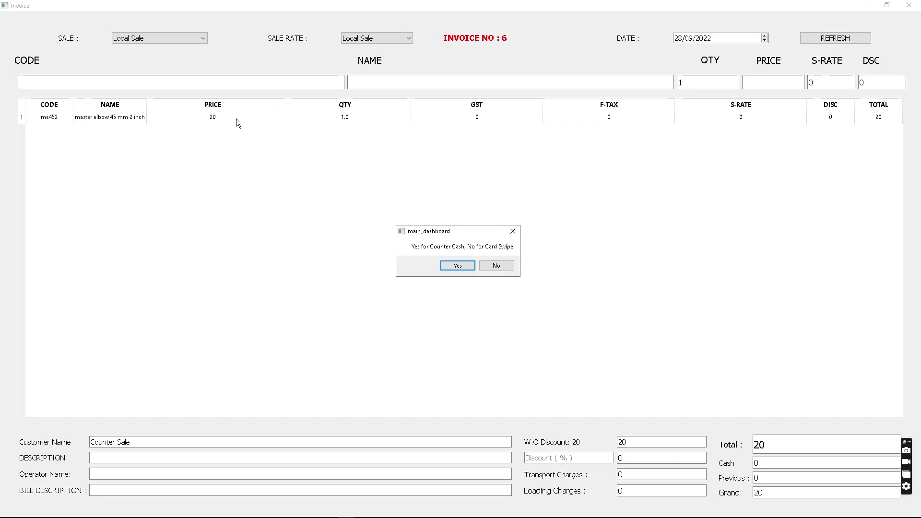
key(Tab)
key(Return)
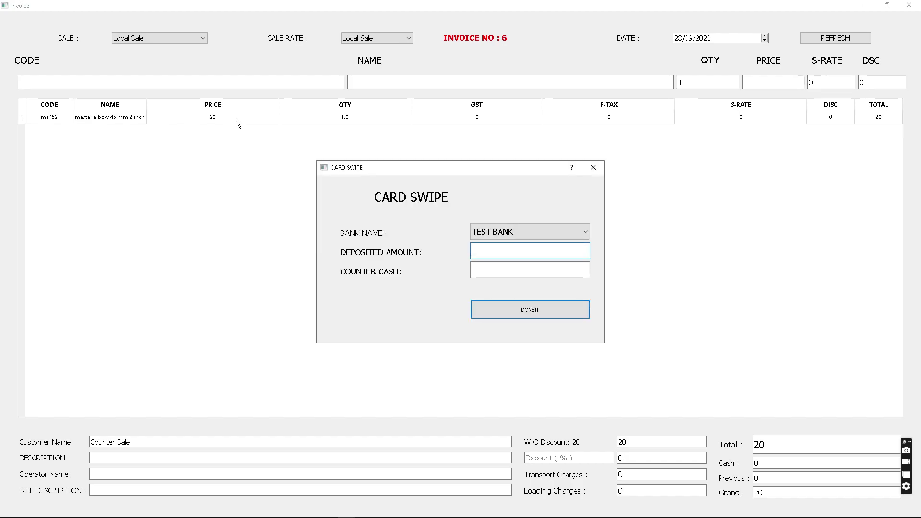
click(526, 230)
click(531, 254)
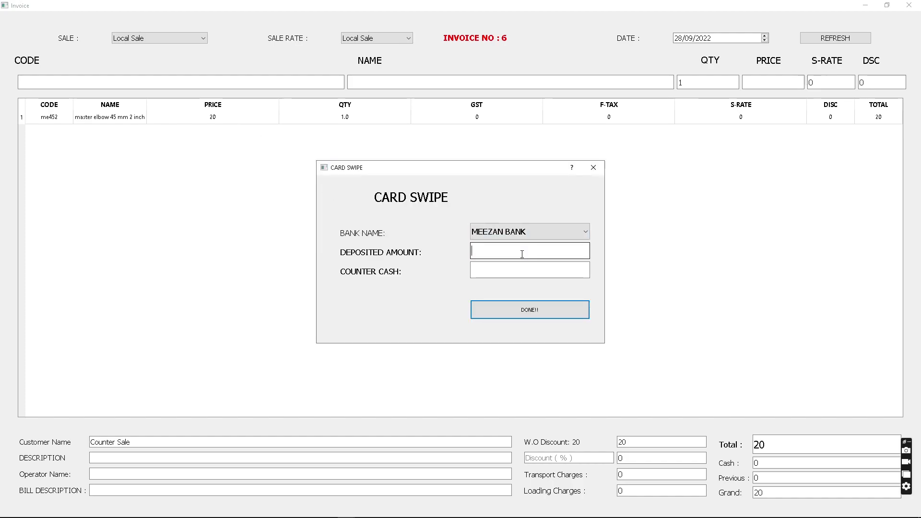
text(20)
key(Return)
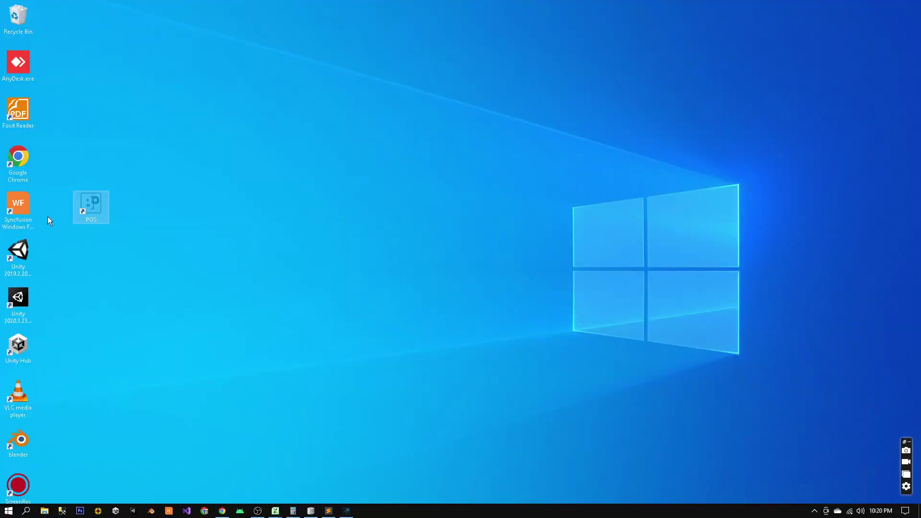
- Relaunch the POS application from the desktop and sign in with the admin account and its password
double_click(91, 206)
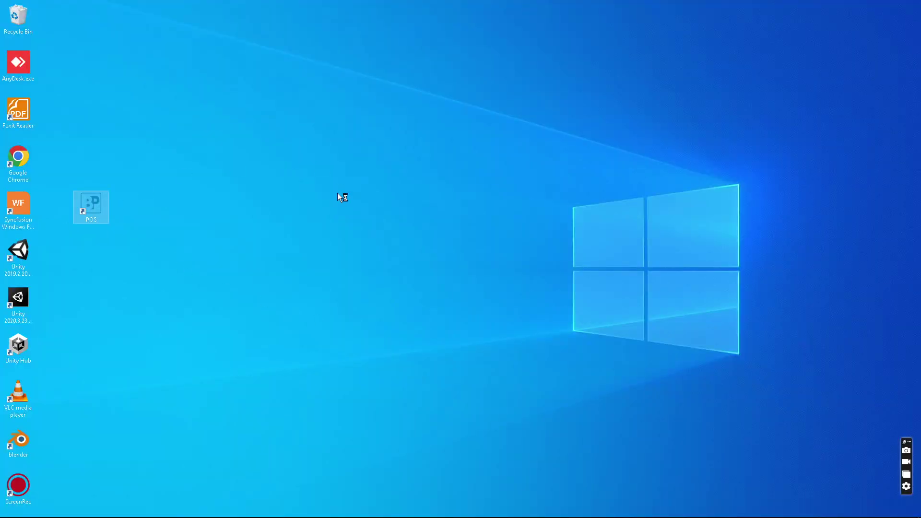
text(admin)
key(Tab)
text(1234)
key(Return)
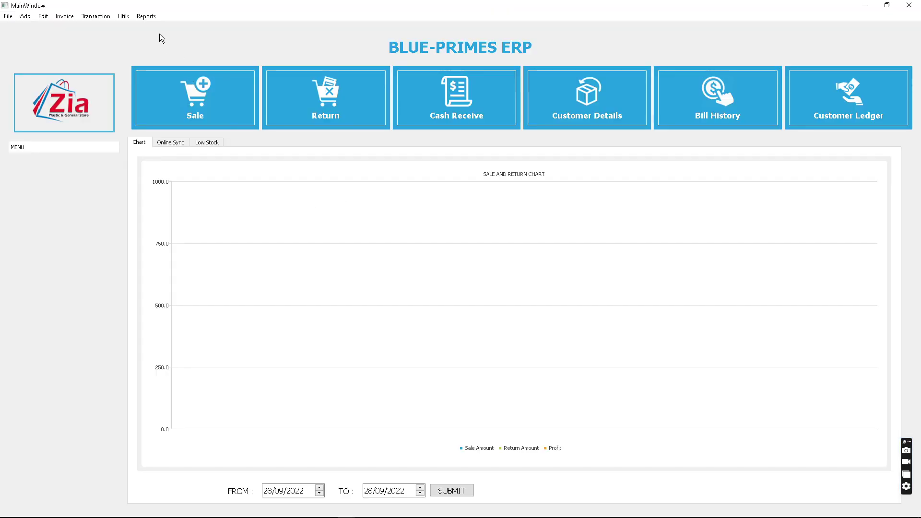
- Open the Customer Cash Received form from the Transaction menu
click(148, 17)
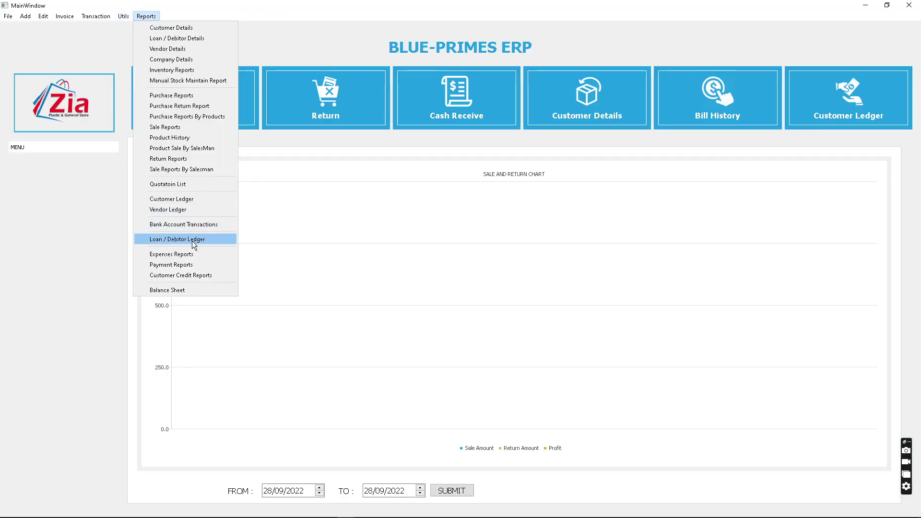
click(92, 46)
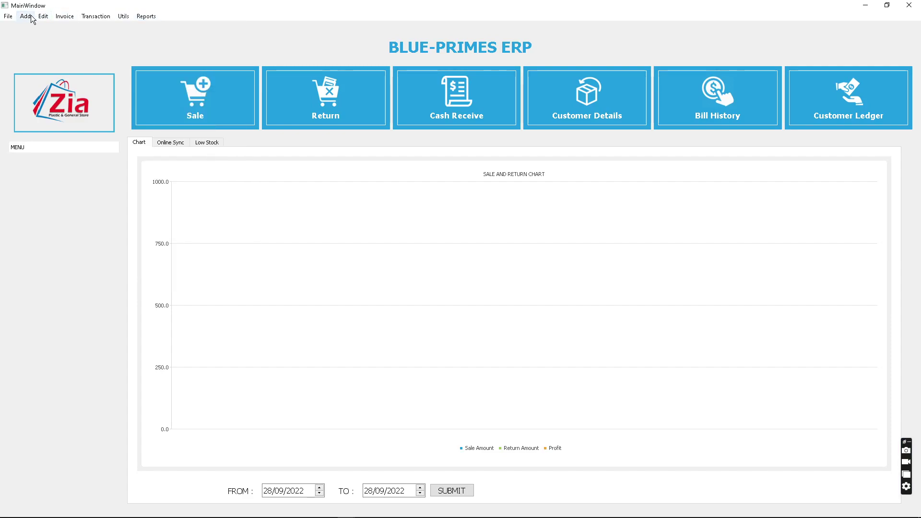
click(64, 17)
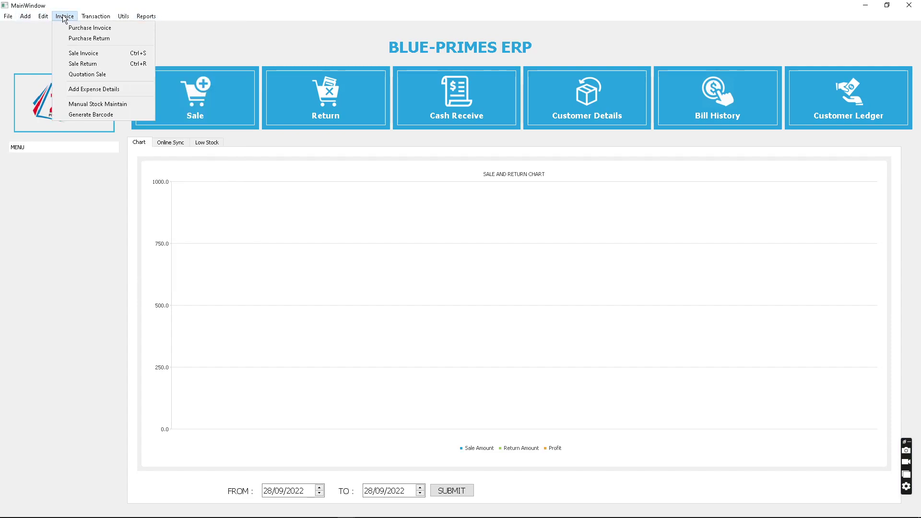
click(247, 209)
click(96, 16)
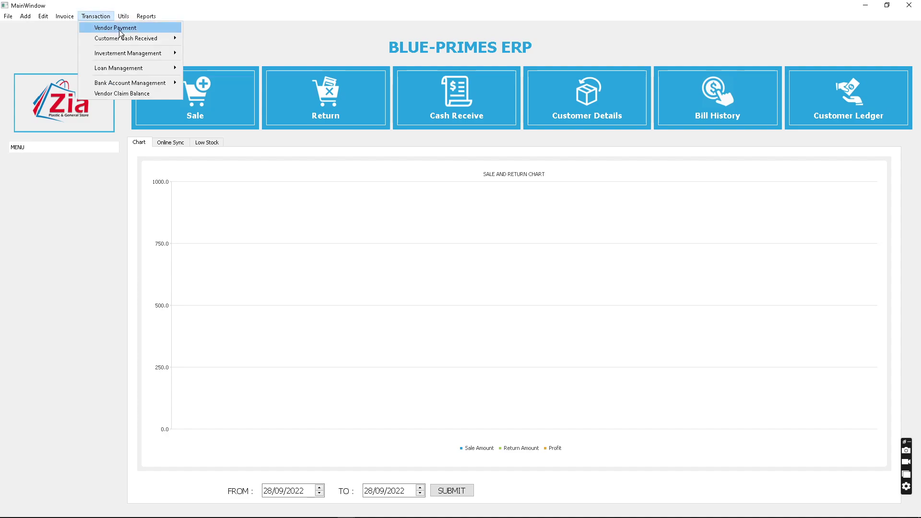
mouse_move(125, 38)
click(201, 39)
- Select the test customer account and enter 300 as the received amount
click(499, 233)
text(s)
key(Down)
key(Down)
key(Down)
key(Down)
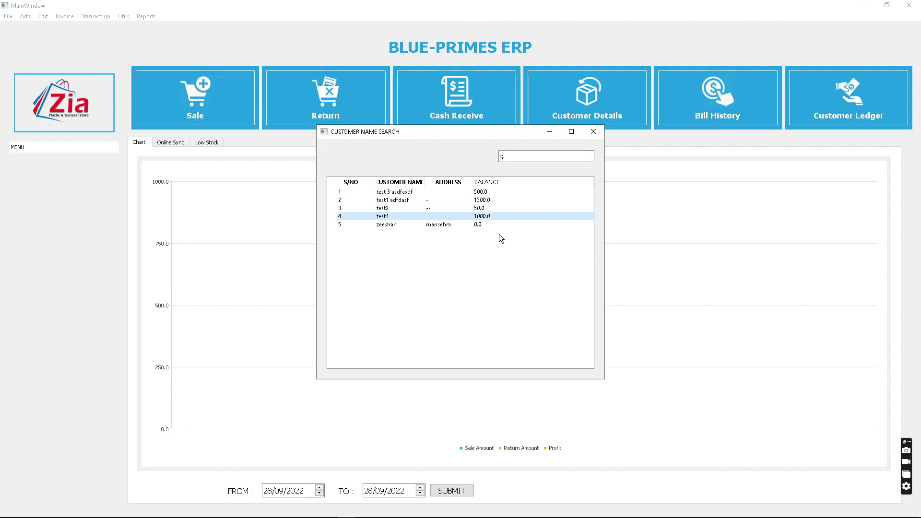
key(Up)
key(Up)
key(Return)
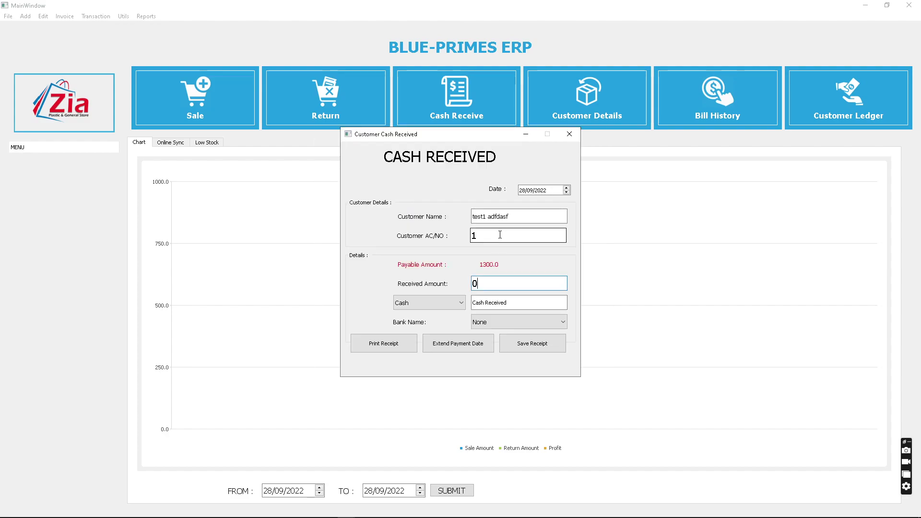
key(BackSpace)
text(300)
- Set the payment type to Direct Deposit with MEEZAN BANK as the bank
click(433, 302)
click(425, 320)
click(510, 320)
click(490, 349)
click(431, 303)
click(430, 303)
click(504, 321)
click(458, 309)
click(456, 308)
click(503, 290)
double_click(504, 289)
click(429, 304)
click(428, 304)
click(494, 322)
click(494, 324)
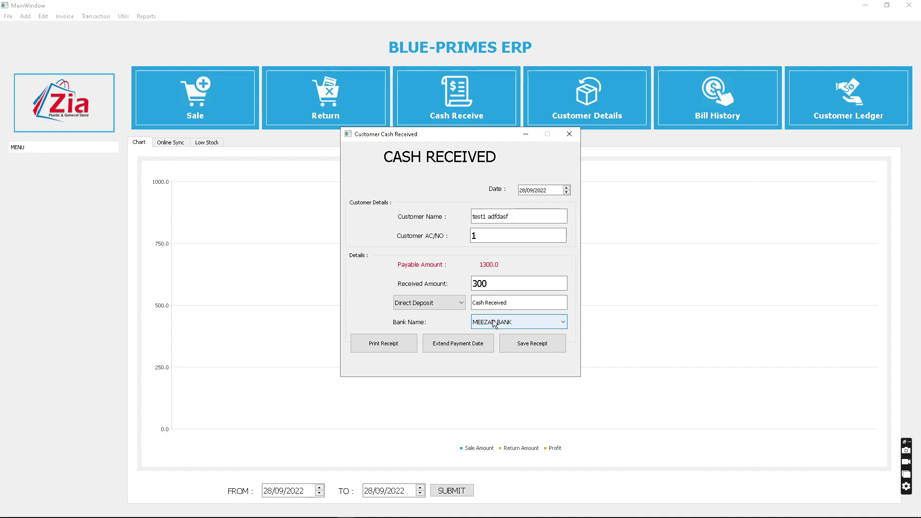
- Save the 300 customer receipt
click(521, 301)
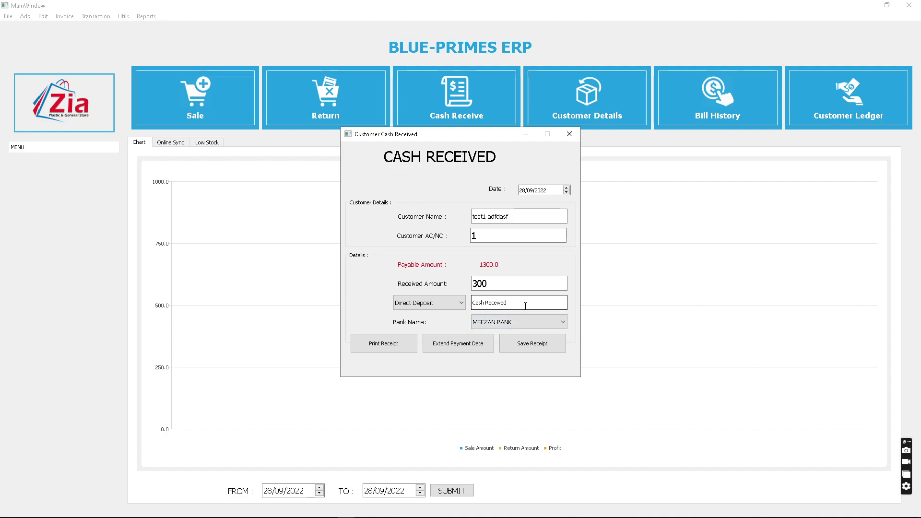
key(shift+Tab)
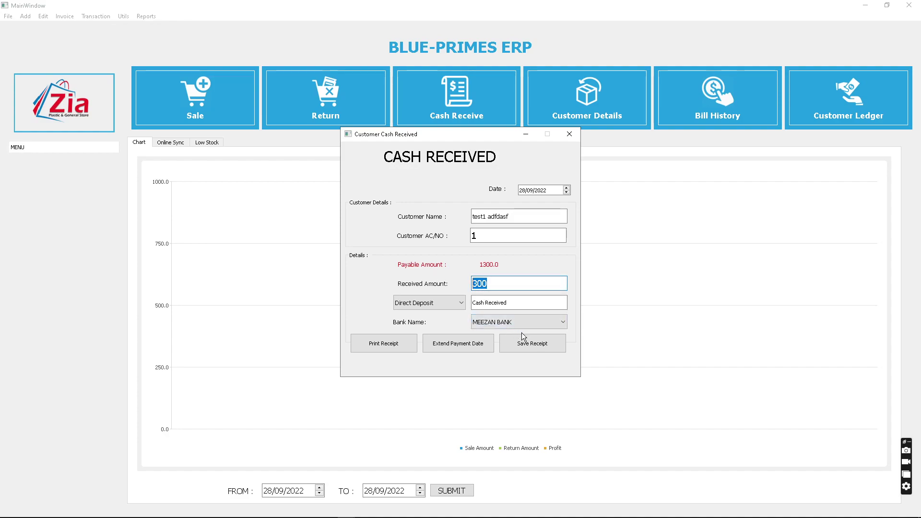
click(533, 346)
- Close the cash received form and start a vendor payment from the Transaction menu
click(572, 132)
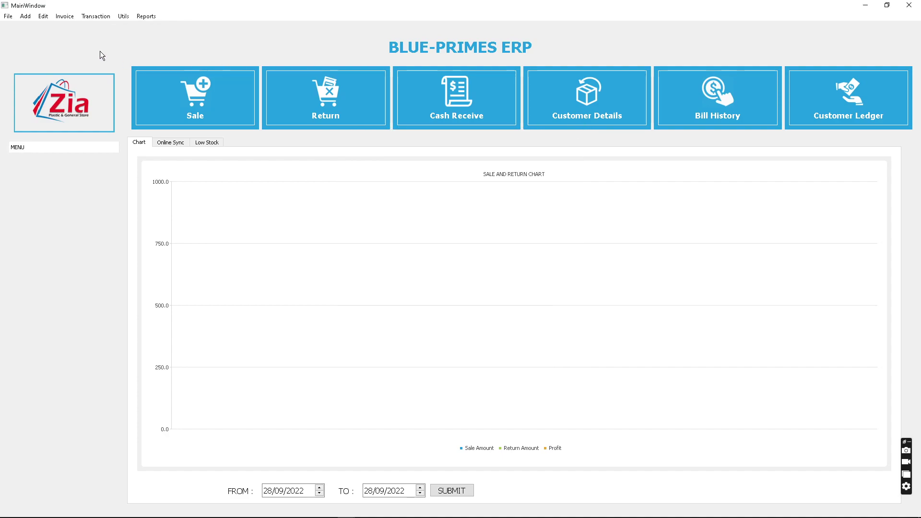
click(96, 16)
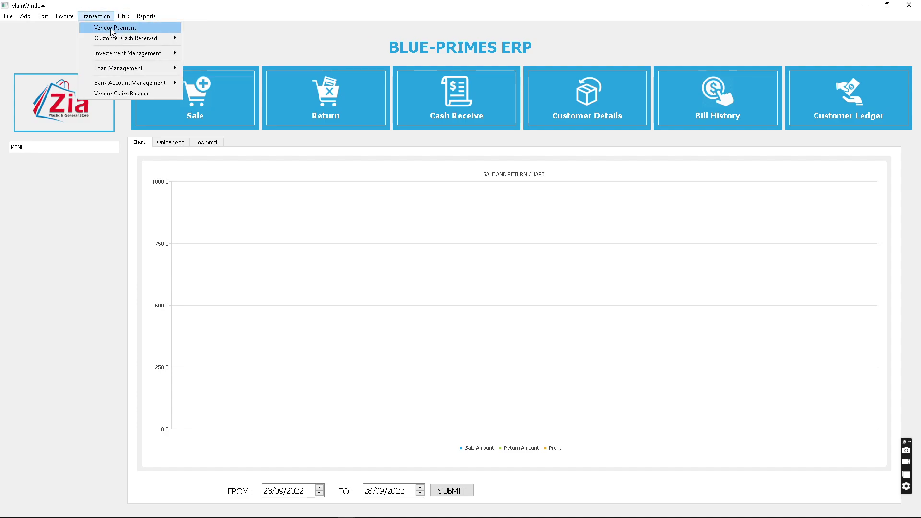
click(110, 28)
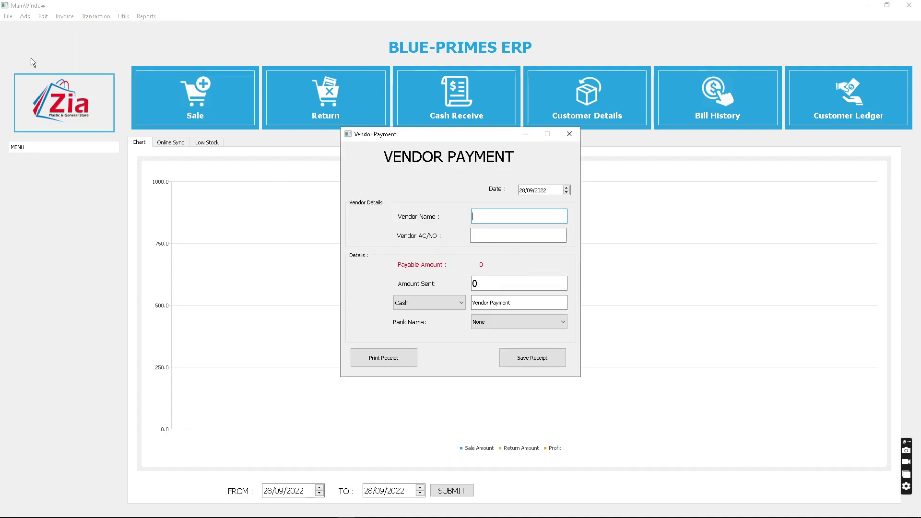
click(107, 16)
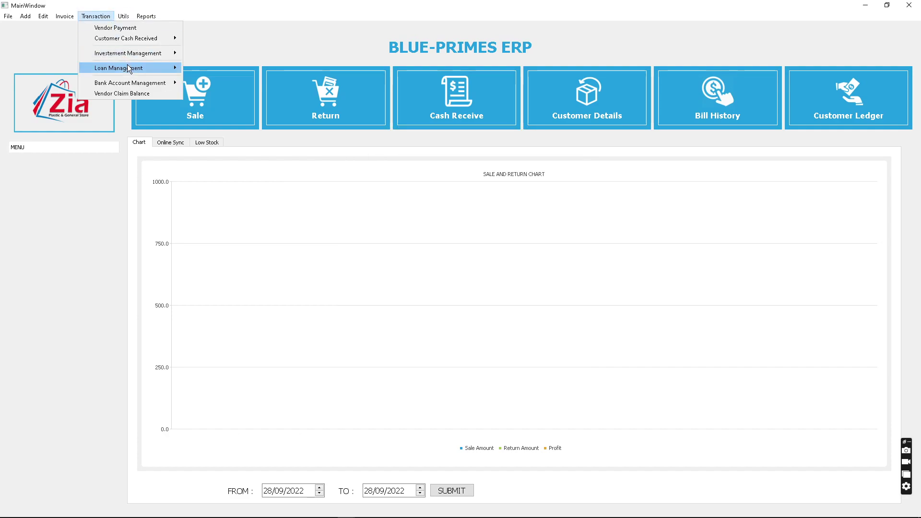
- Look up meezan bank in a Bank Cash Deposit to see its 1320.0 balance, then close the form
mouse_move(151, 85)
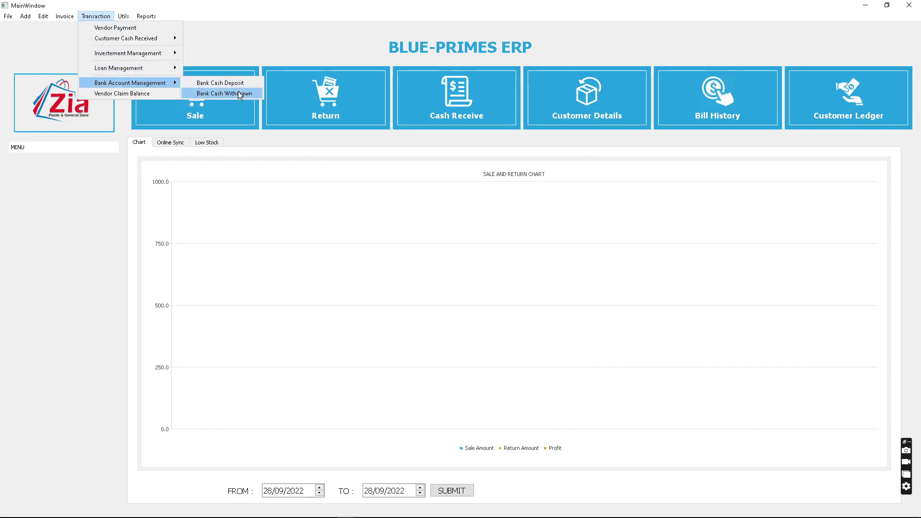
click(227, 83)
click(516, 244)
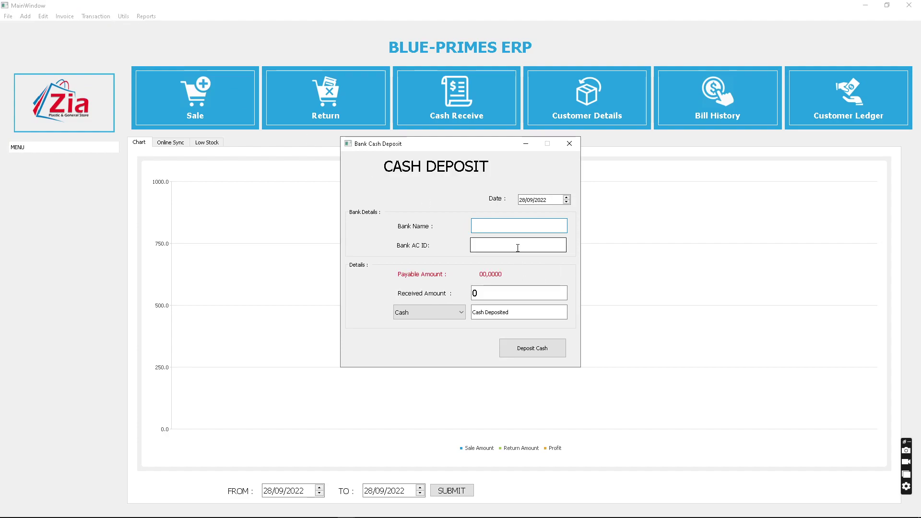
text(mee)
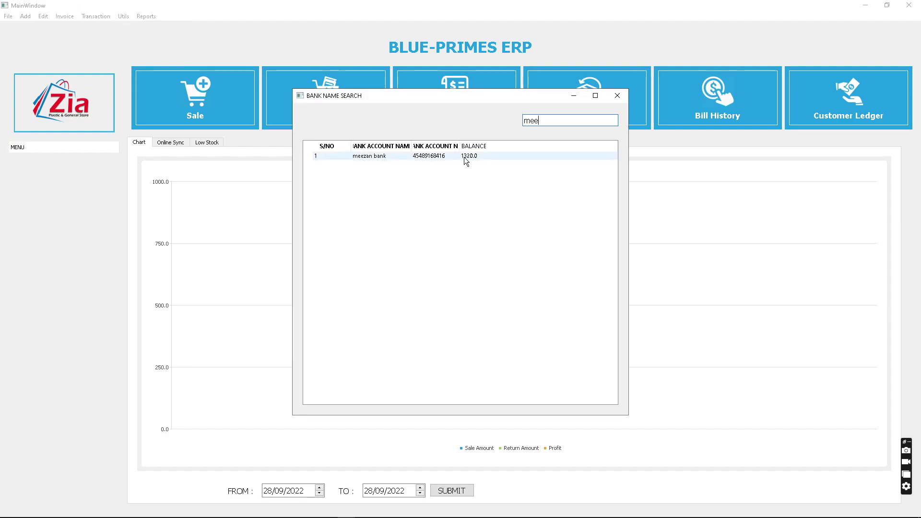
click(465, 159)
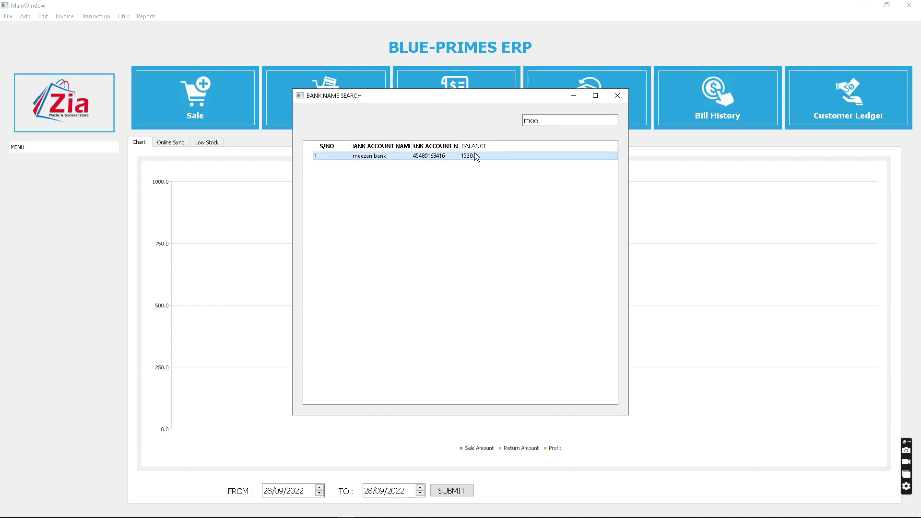
click(612, 97)
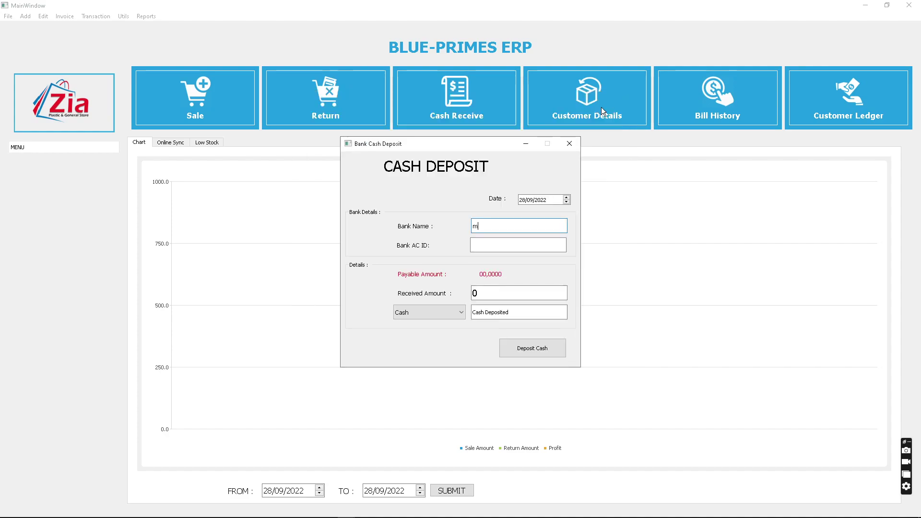
click(565, 142)
click(96, 16)
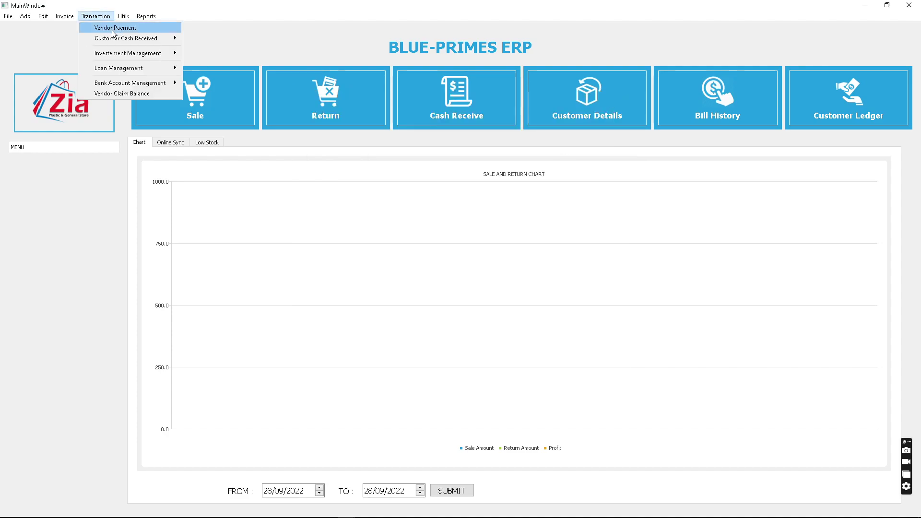
- Start a vendor payment to test vendor with 320 as the amount sent
click(114, 28)
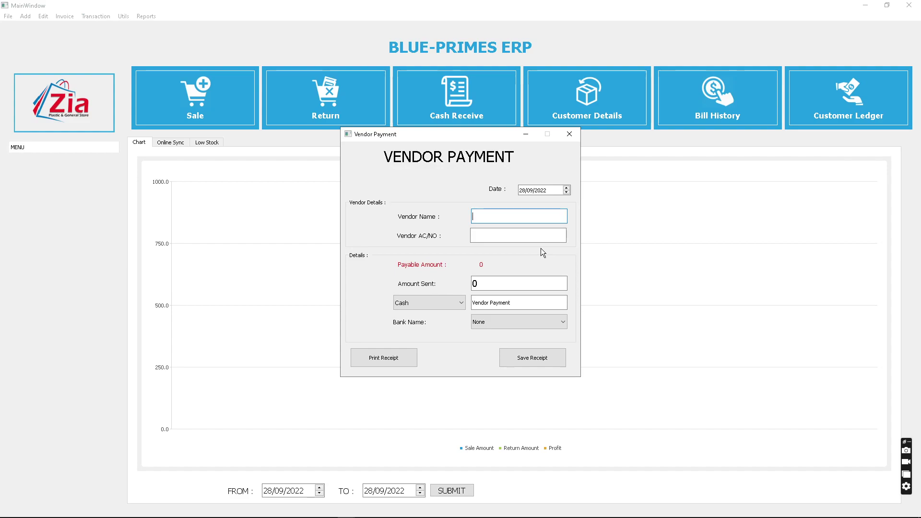
text(s)
key(Down)
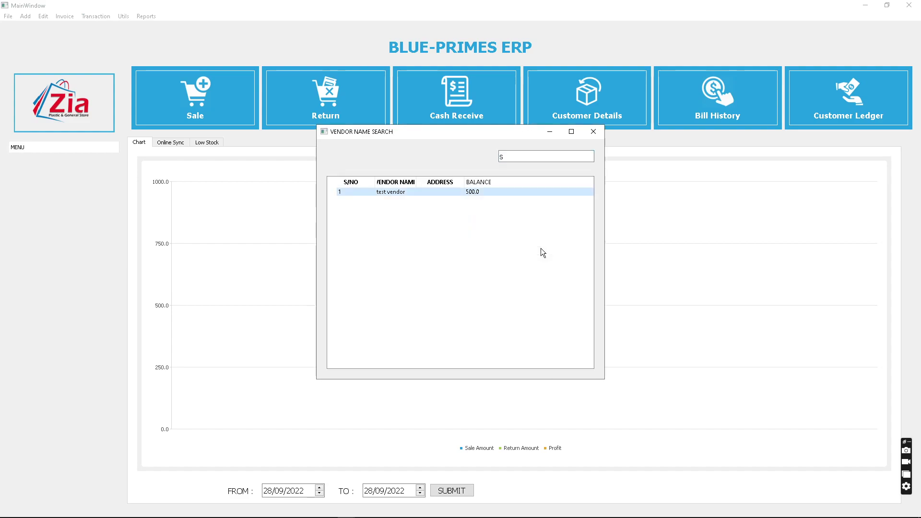
key(Return)
key(BackSpace)
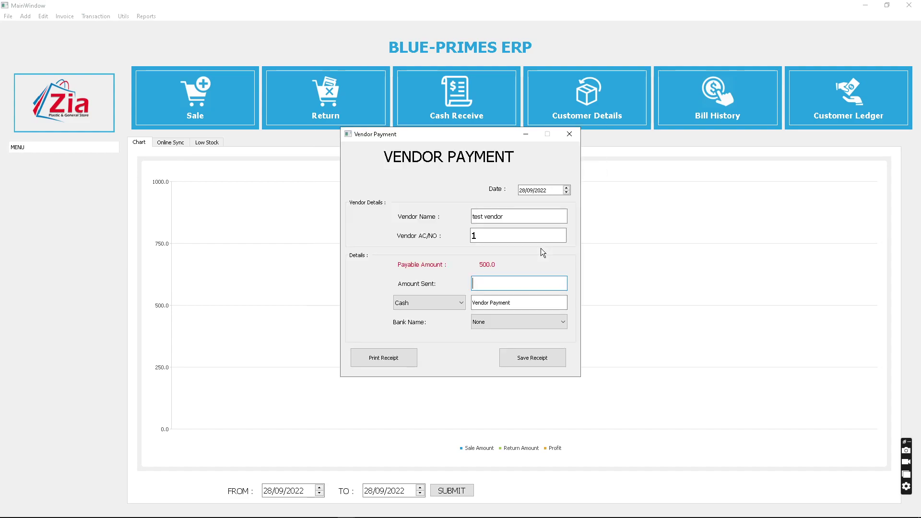
text(322)
key(BackSpace)
text(0)
- Pay by Direct Deposit from MEEZAN BANK and save the vendor payment
click(451, 302)
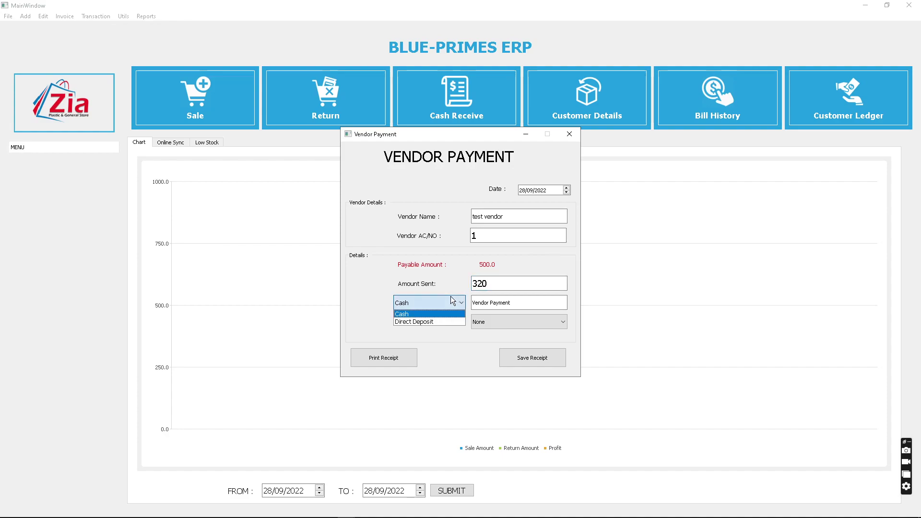
click(427, 319)
click(488, 320)
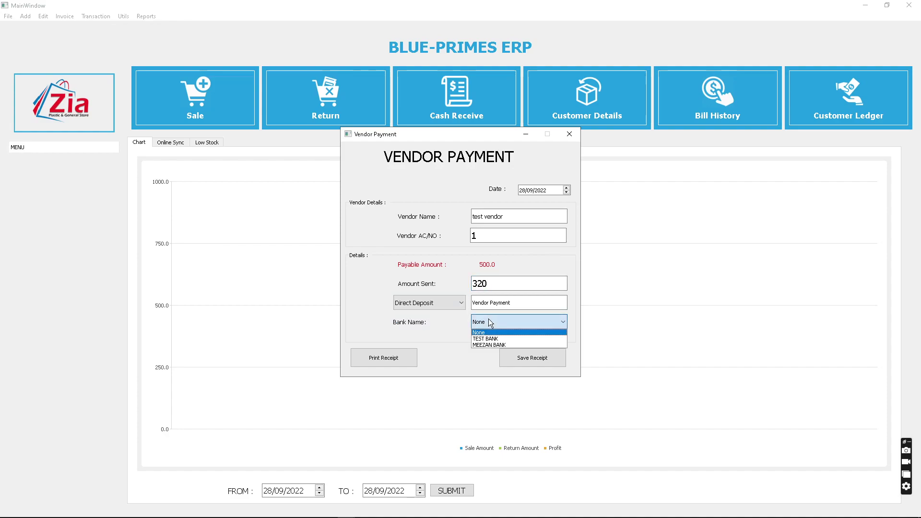
click(498, 345)
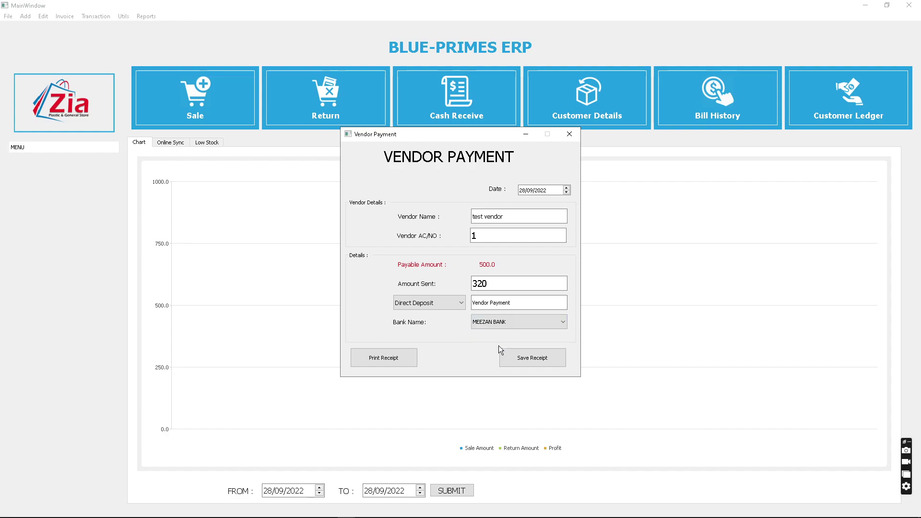
drag(511, 288, 433, 275)
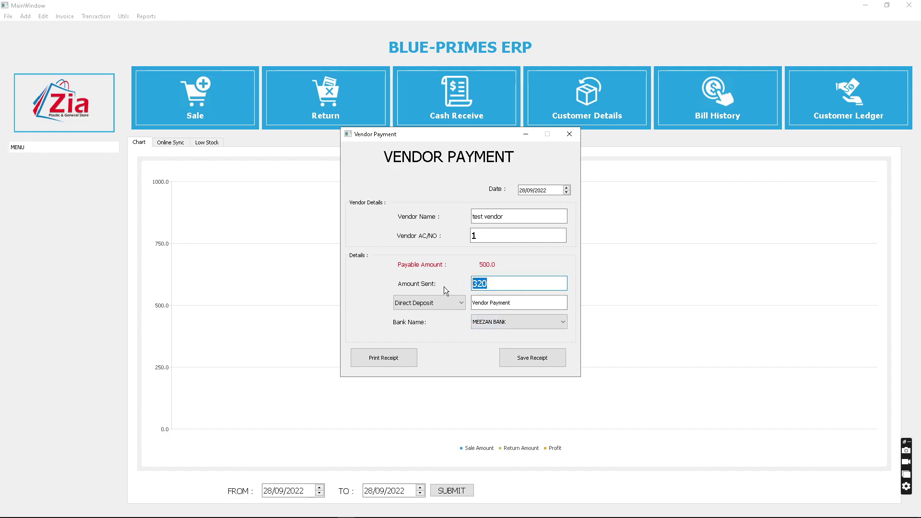
click(537, 357)
- Close the vendor payment and check meezan bank's 1000.0 balance in a Bank Cash Deposit
click(569, 134)
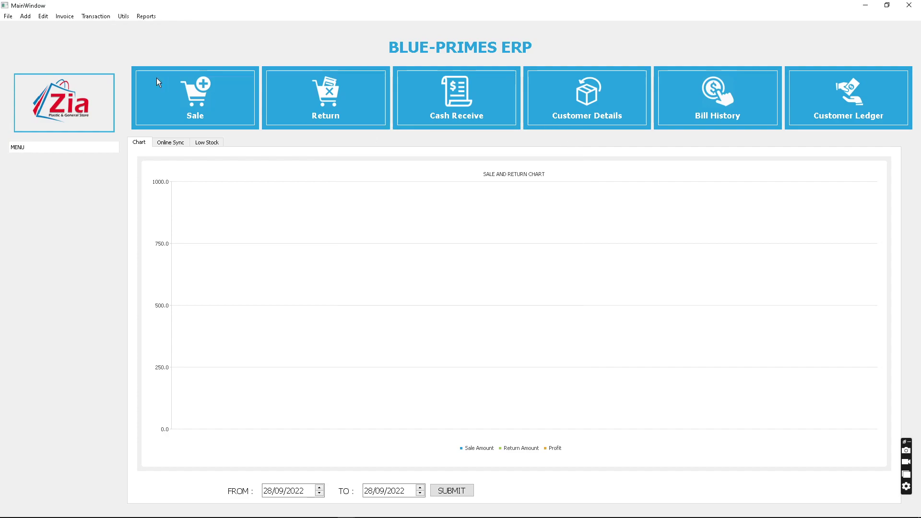
click(119, 18)
mouse_move(96, 15)
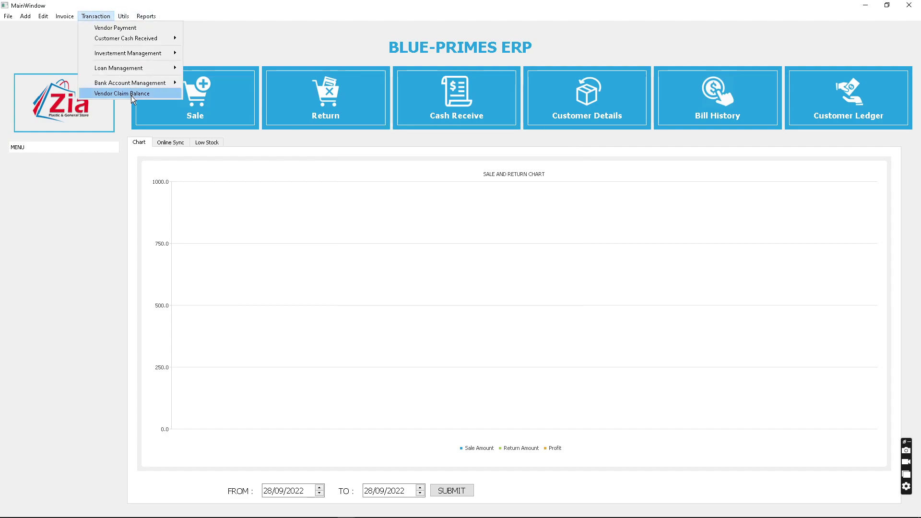
mouse_move(128, 83)
click(218, 82)
click(507, 223)
text(me)
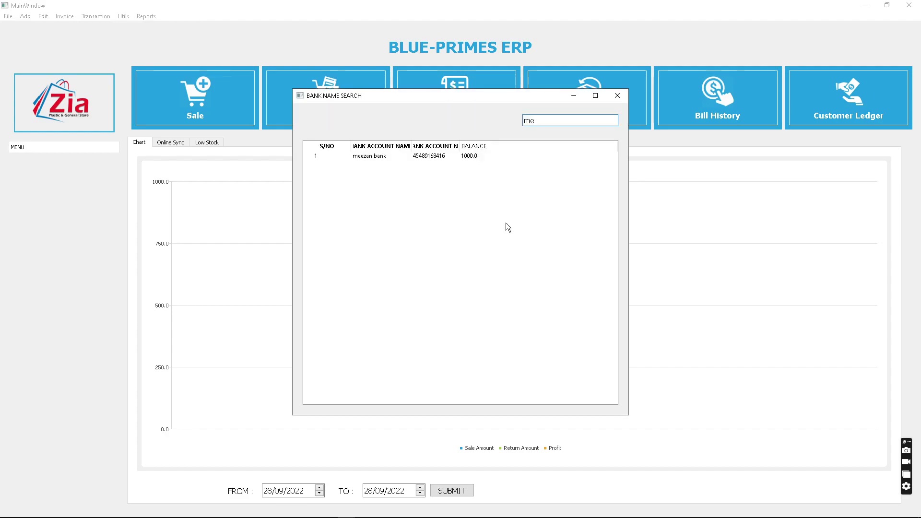
click(468, 156)
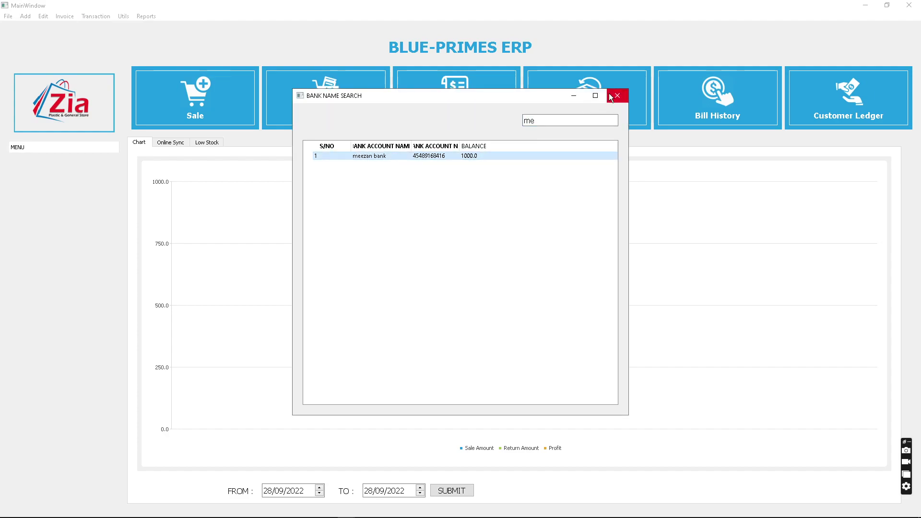
click(617, 95)
click(570, 145)
- Run the Bank Account Ledger for meezan bank from 01/09/2022 and maximize the window
click(145, 17)
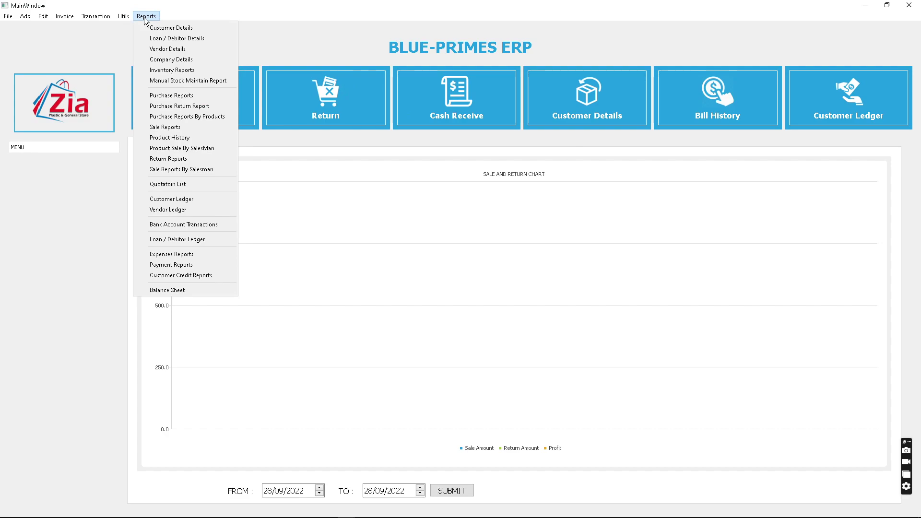
click(163, 227)
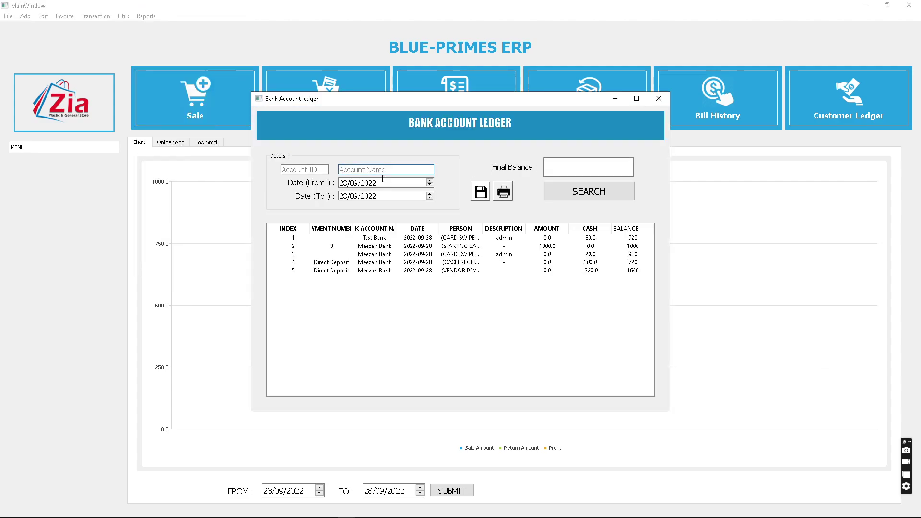
text(mee)
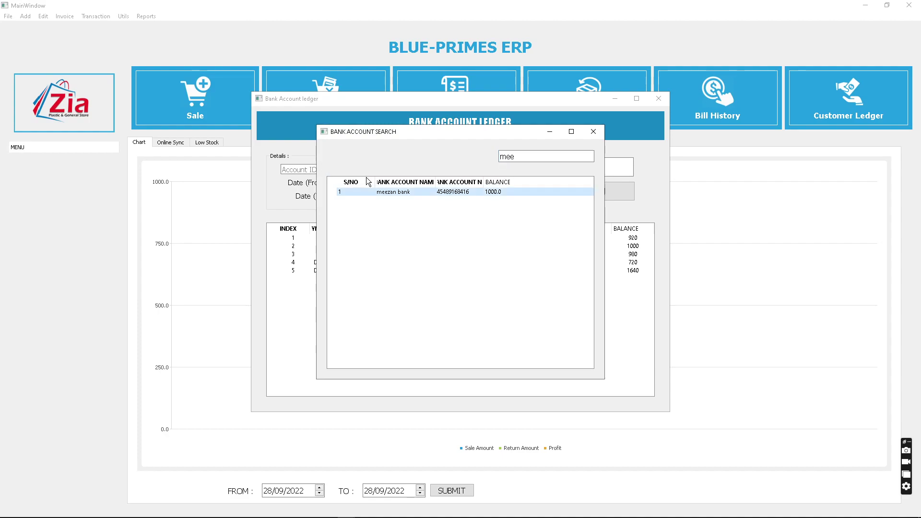
key(Return)
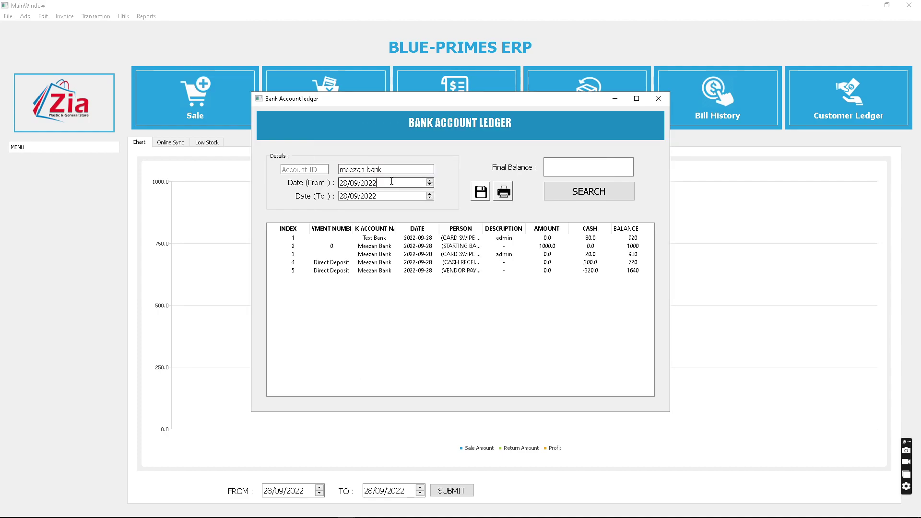
double_click(345, 182)
text(01)
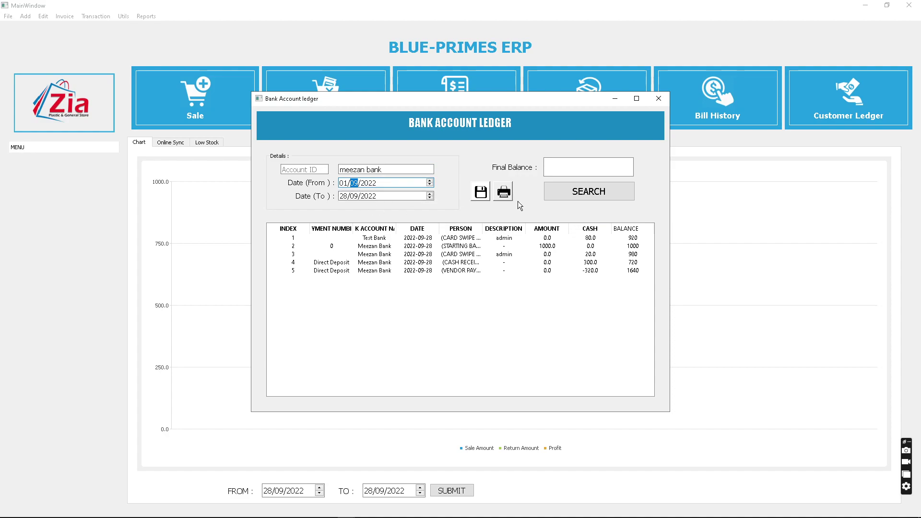
click(584, 193)
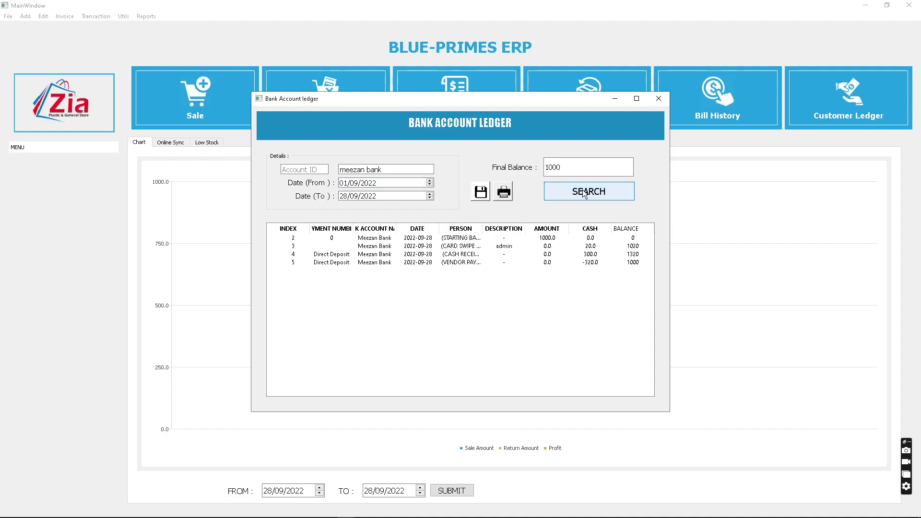
click(636, 99)
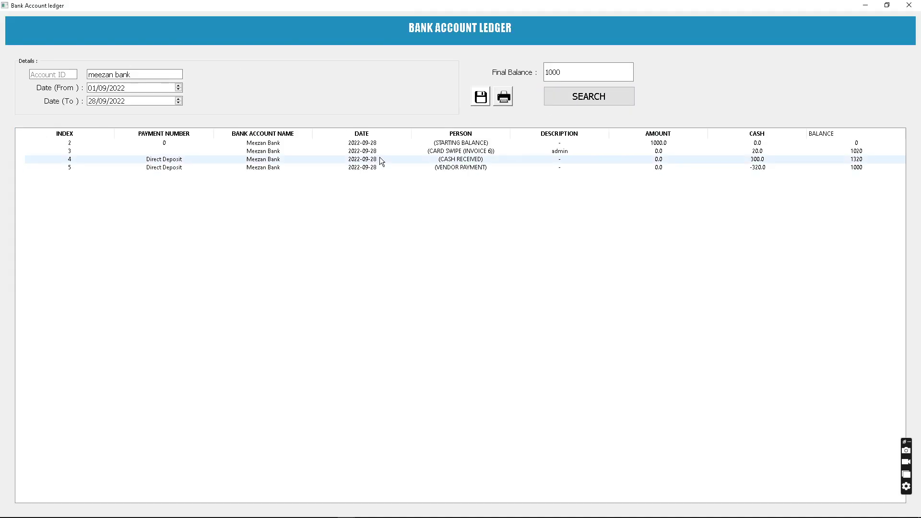
- Review the starting balance, card swipe and vendor payment entries, then print the ledger to PDF
click(608, 143)
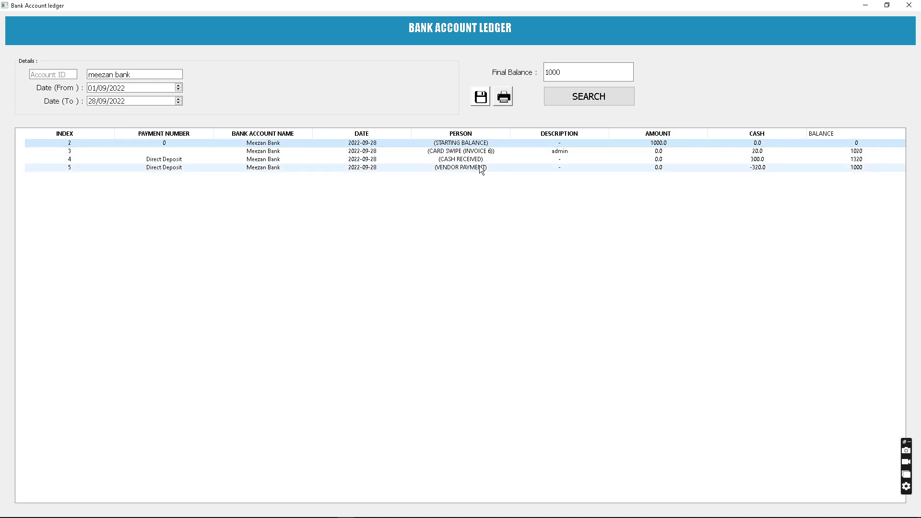
click(452, 153)
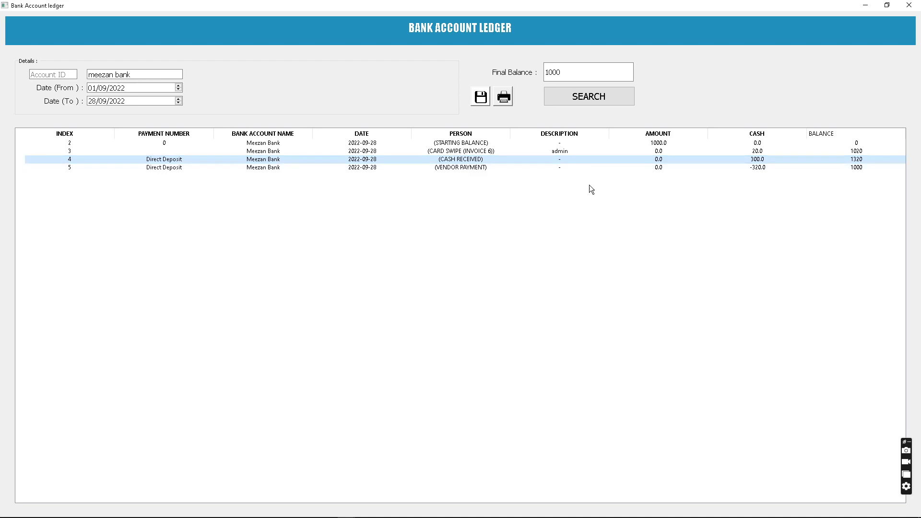
click(502, 169)
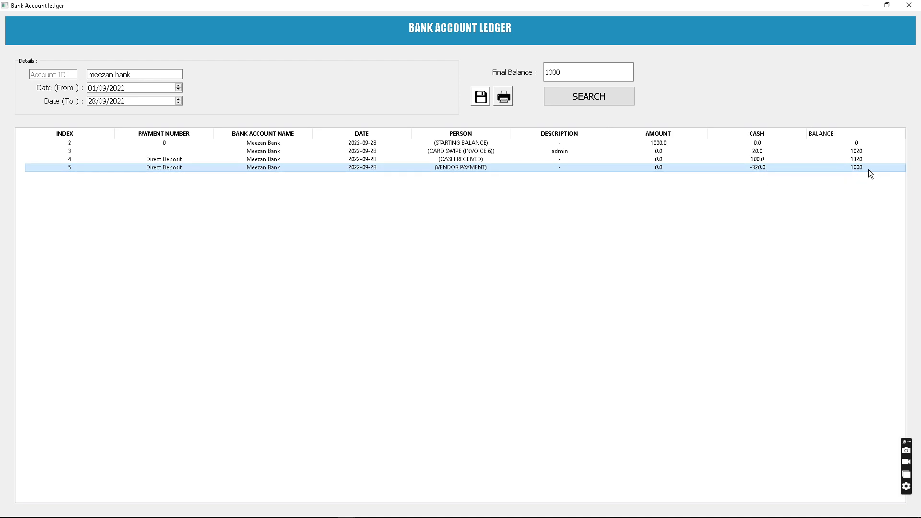
click(500, 103)
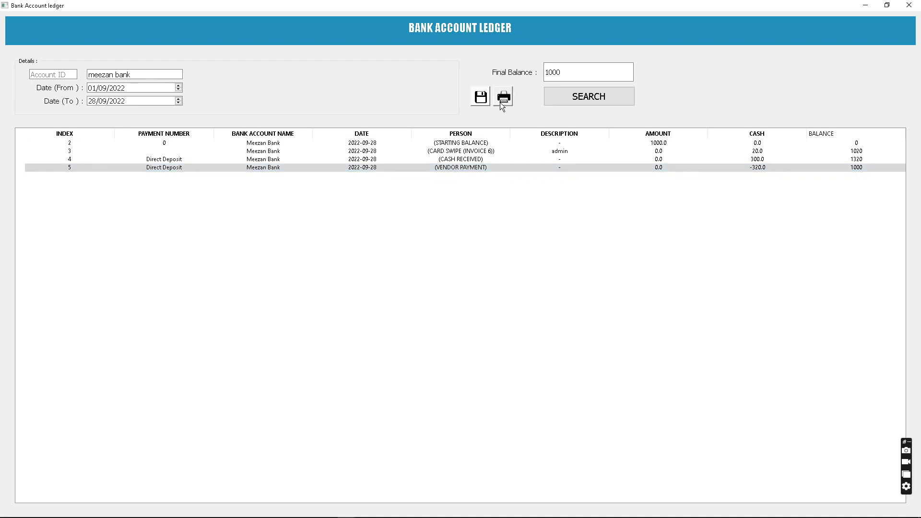
- Review the Meezan Bank ledger PDF, inspecting the 1000 deposit, then close Foxit Reader
scroll(653, 308, up, 2)
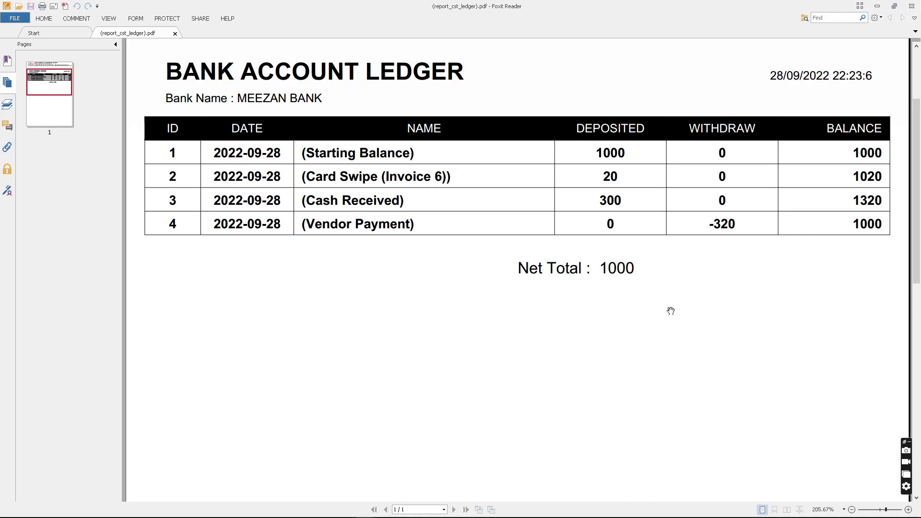
scroll(390, 256, up, 2)
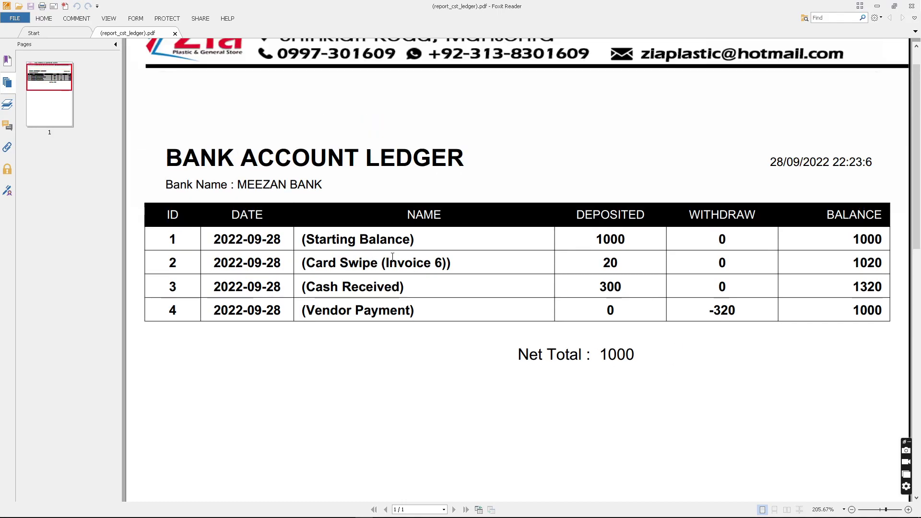
scroll(391, 278, down, 2)
double_click(615, 180)
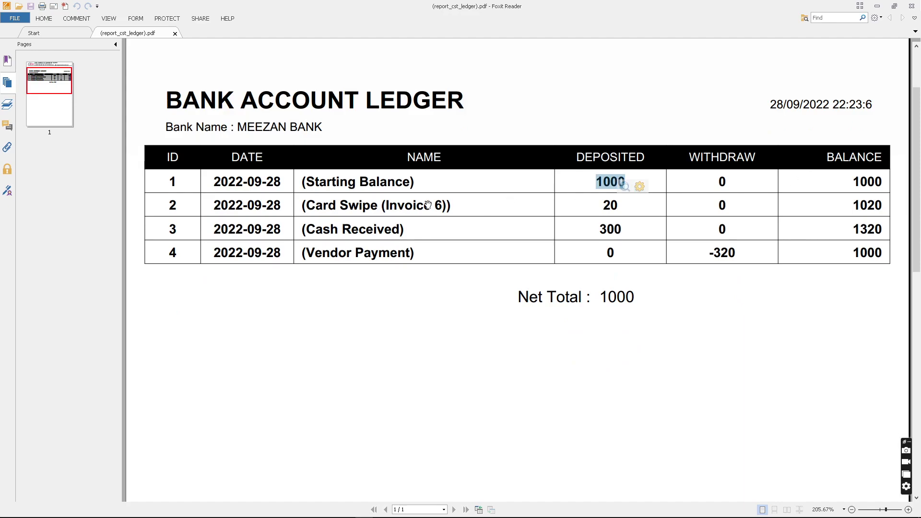
scroll(611, 206, down, 1)
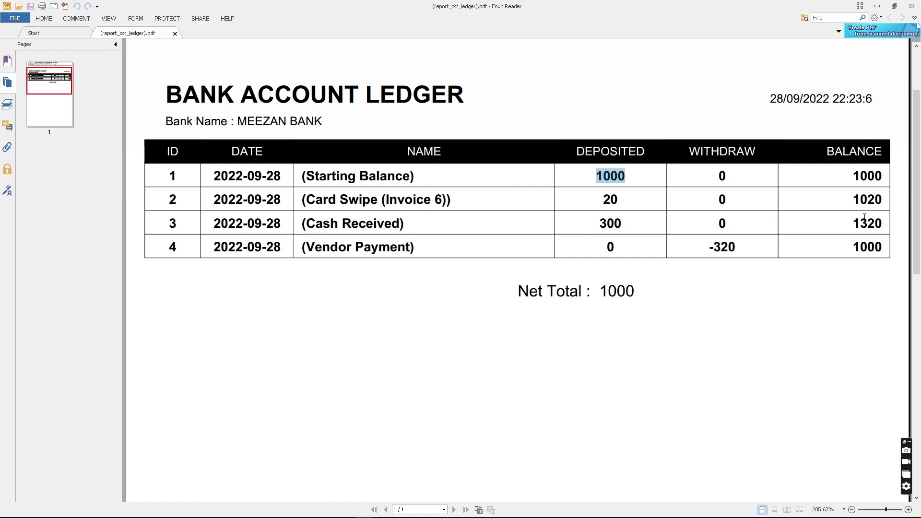
click(733, 247)
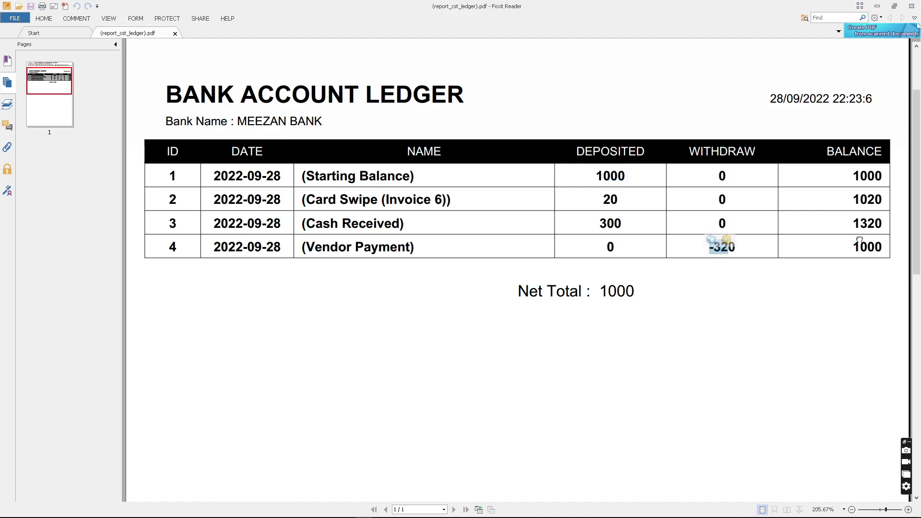
scroll(745, 282, up, 3)
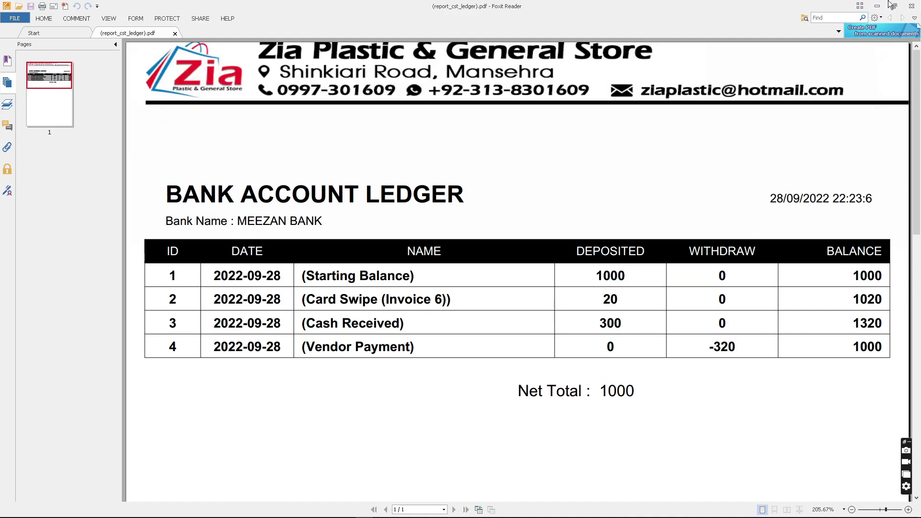
click(911, 6)
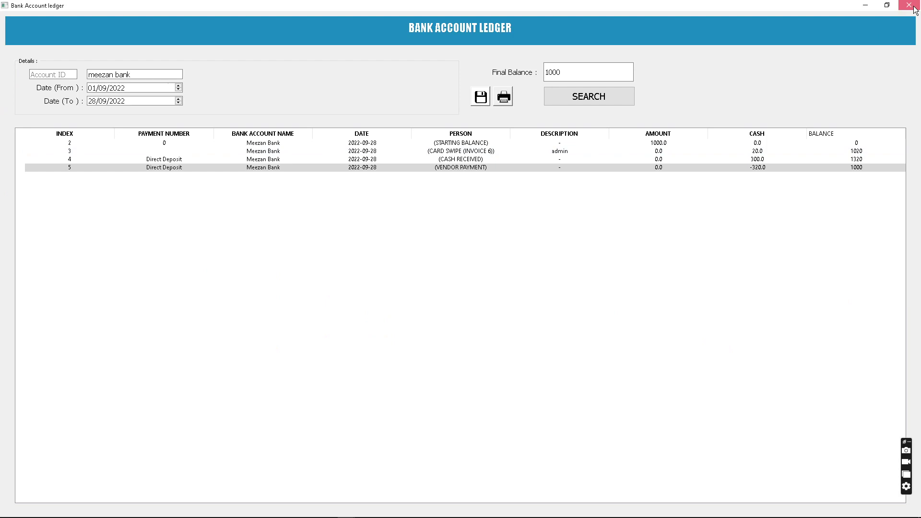
- Close the bank ledger, then review and close the Customer Cash form with Cash payment type
click(909, 5)
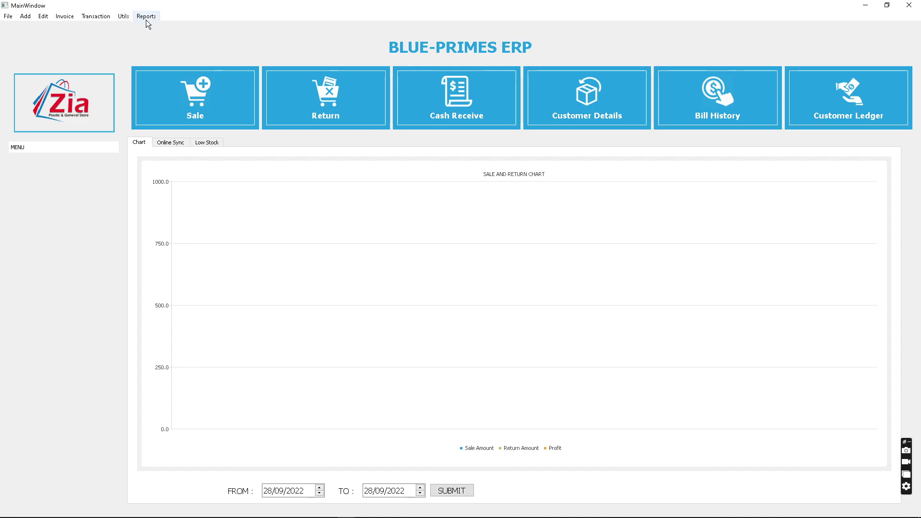
click(106, 16)
mouse_move(120, 38)
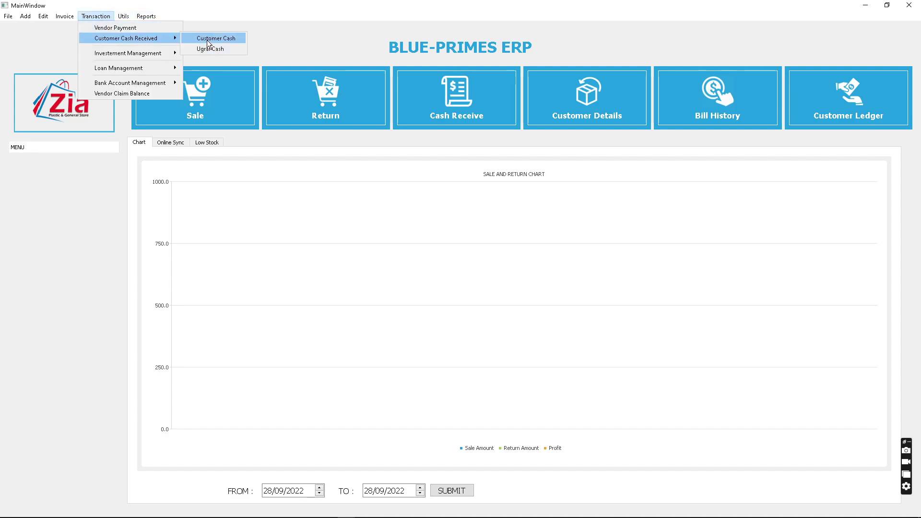
click(207, 39)
click(436, 306)
click(433, 308)
click(499, 220)
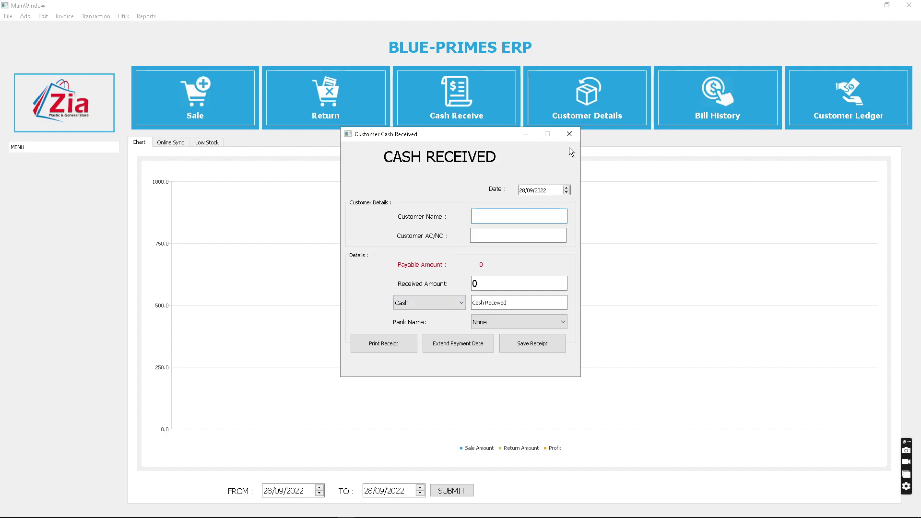
click(569, 134)
- Switch from BLUE-PRIMES ERP to the OBS window
key(alt+Tab)
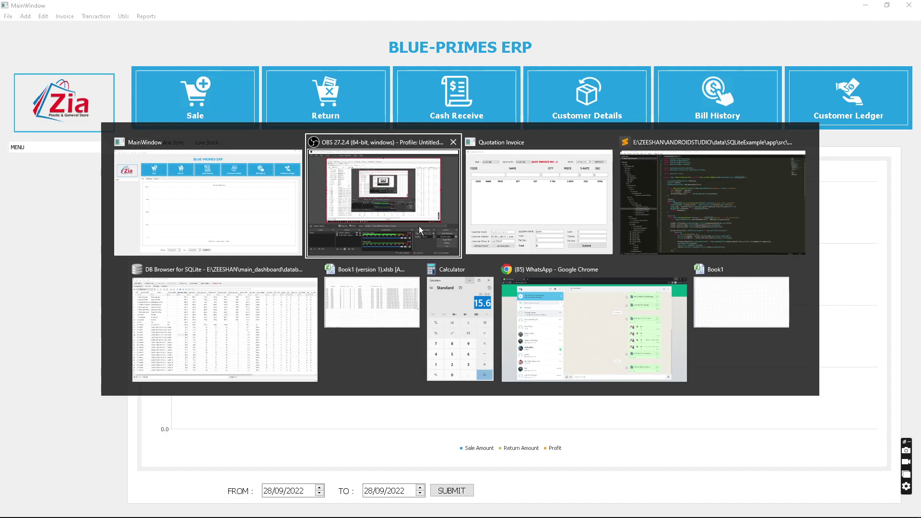
click(196, 226)
key(alt+Tab)
click(395, 224)
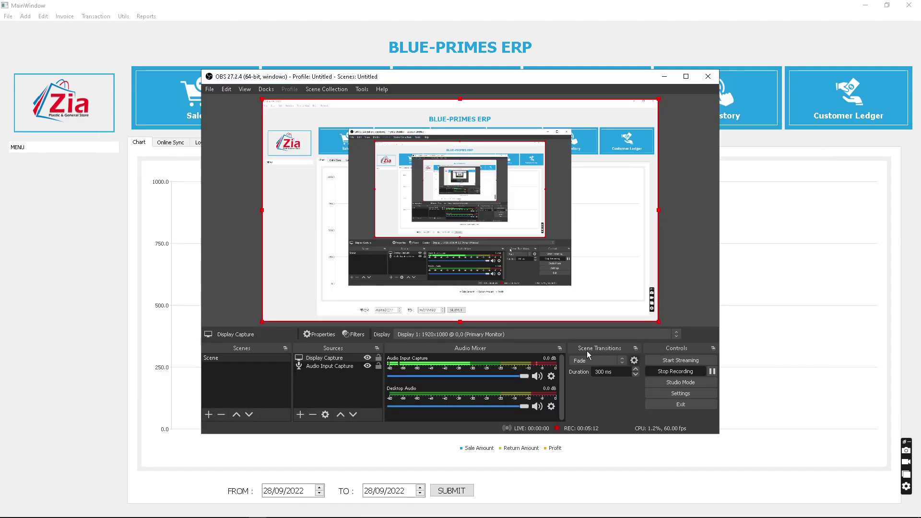